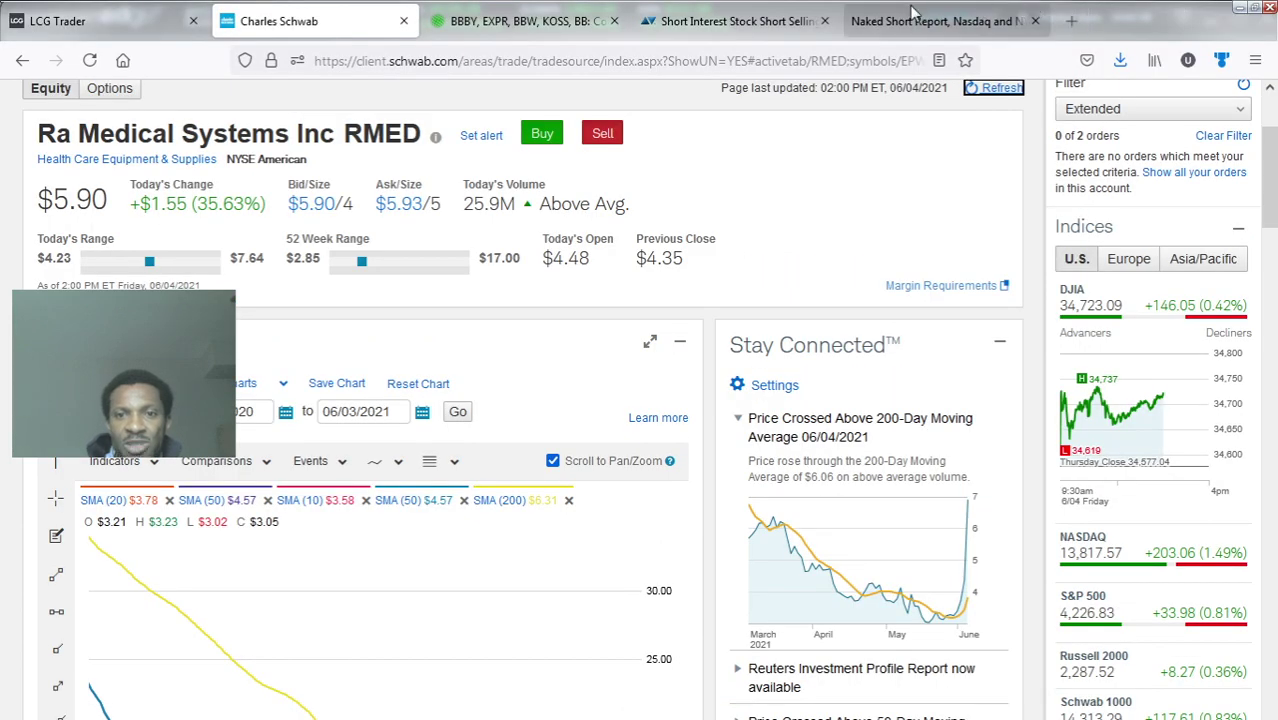
Step: Check the Naked Short Report and ShortSqueeze short interest pages, then return to Schwab's RMED quote
left_click(912, 10)
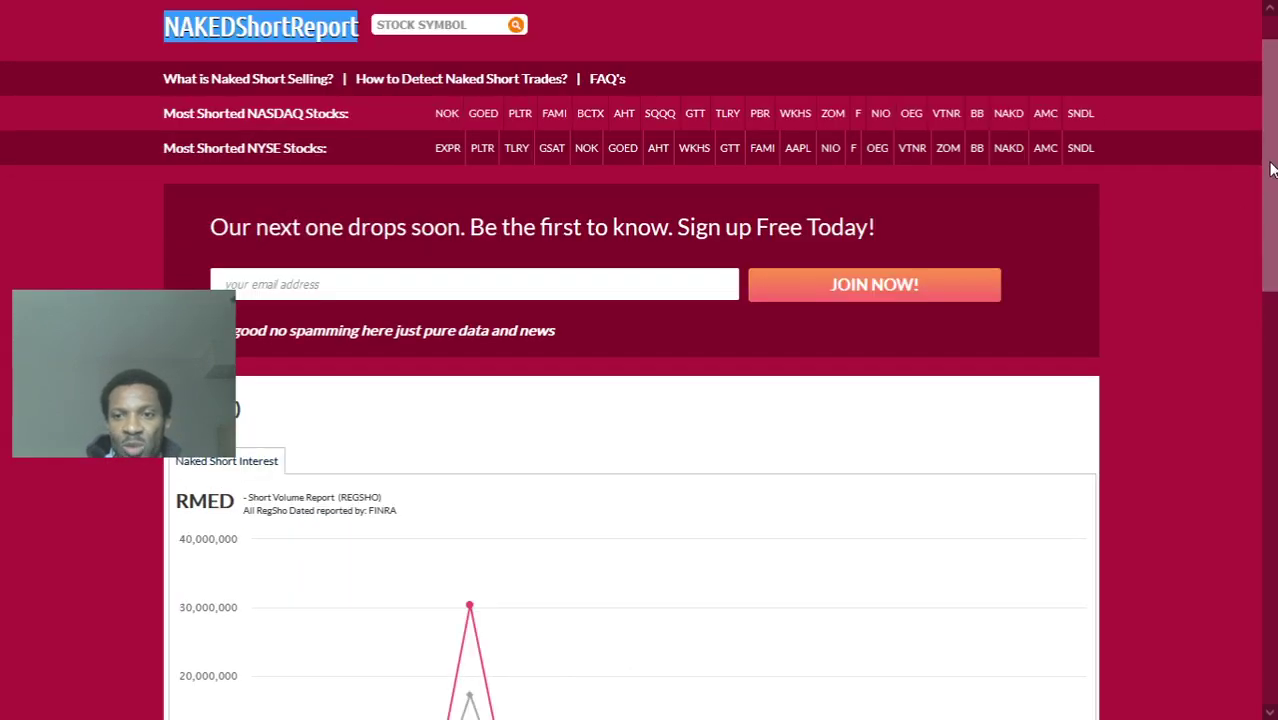
left_click_drag(1270, 170, 1268, 310)
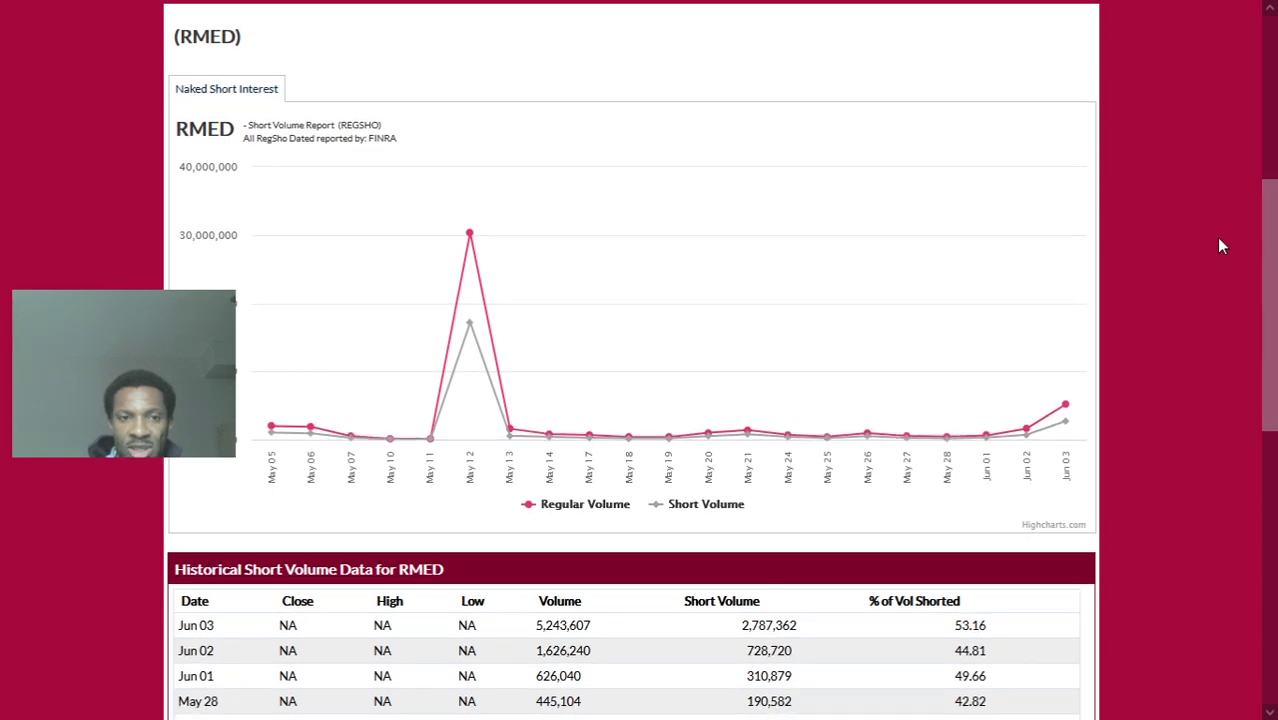
left_click(730, 20)
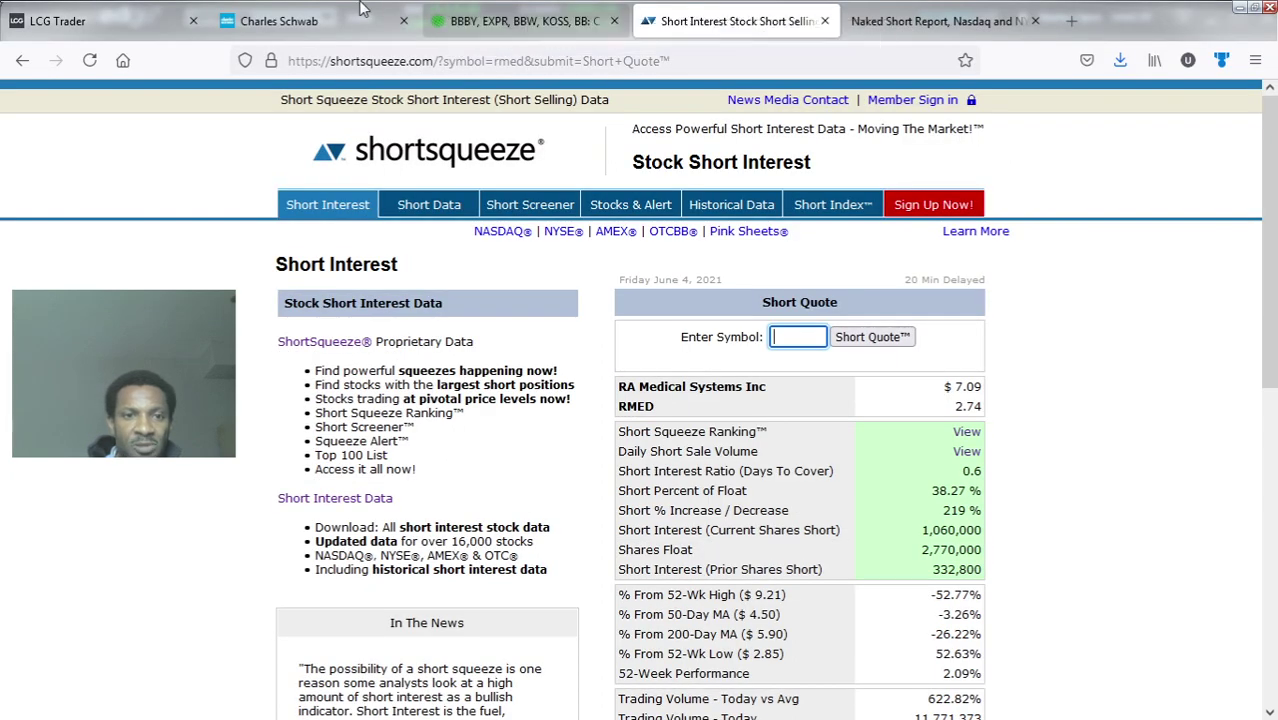
left_click(320, 15)
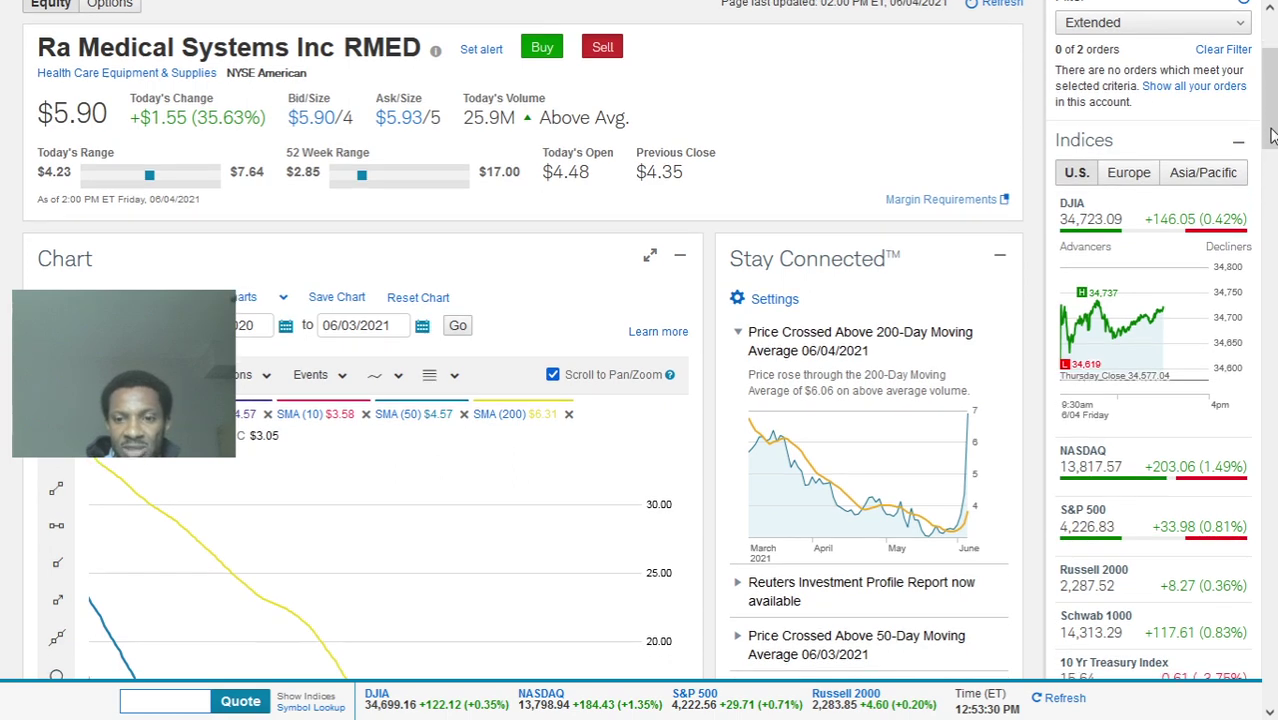
Step: Scroll through RMED's indicators and Short Interest panel (20.90%, 1.06M short), then reload the quote
scroll(1271, 196, "down", 4)
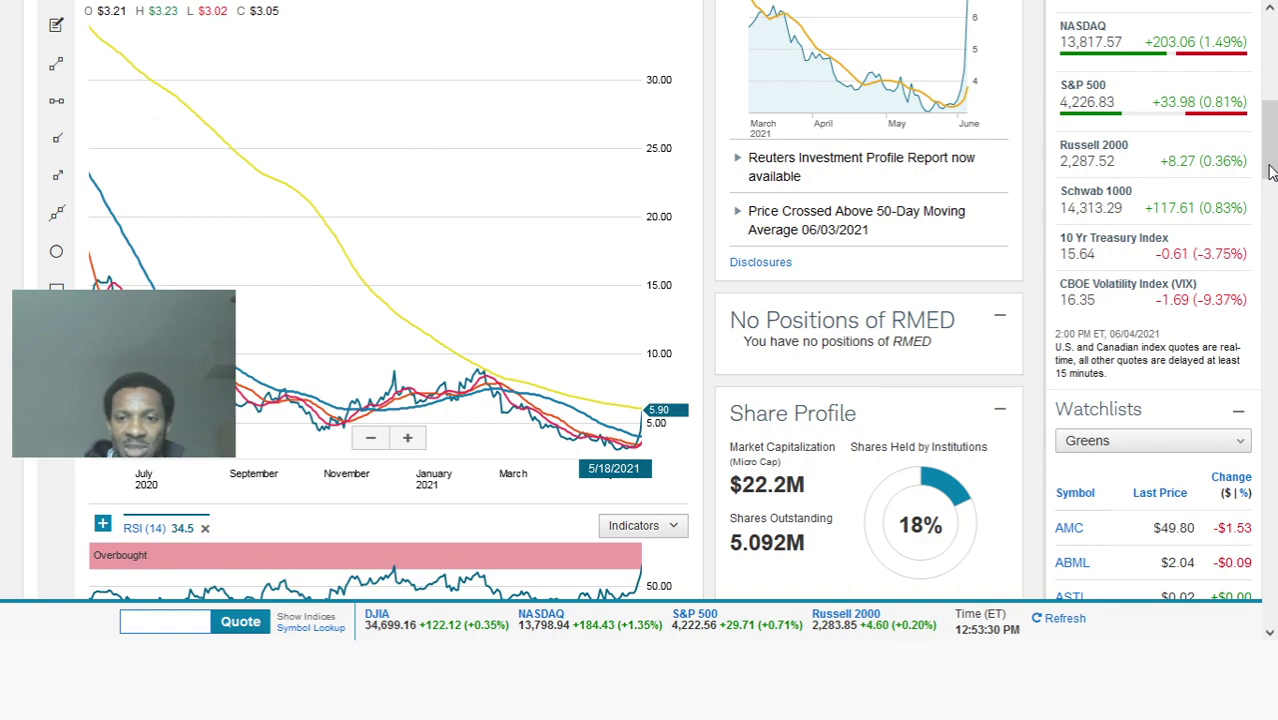
scroll(1270, 170, "down", 5)
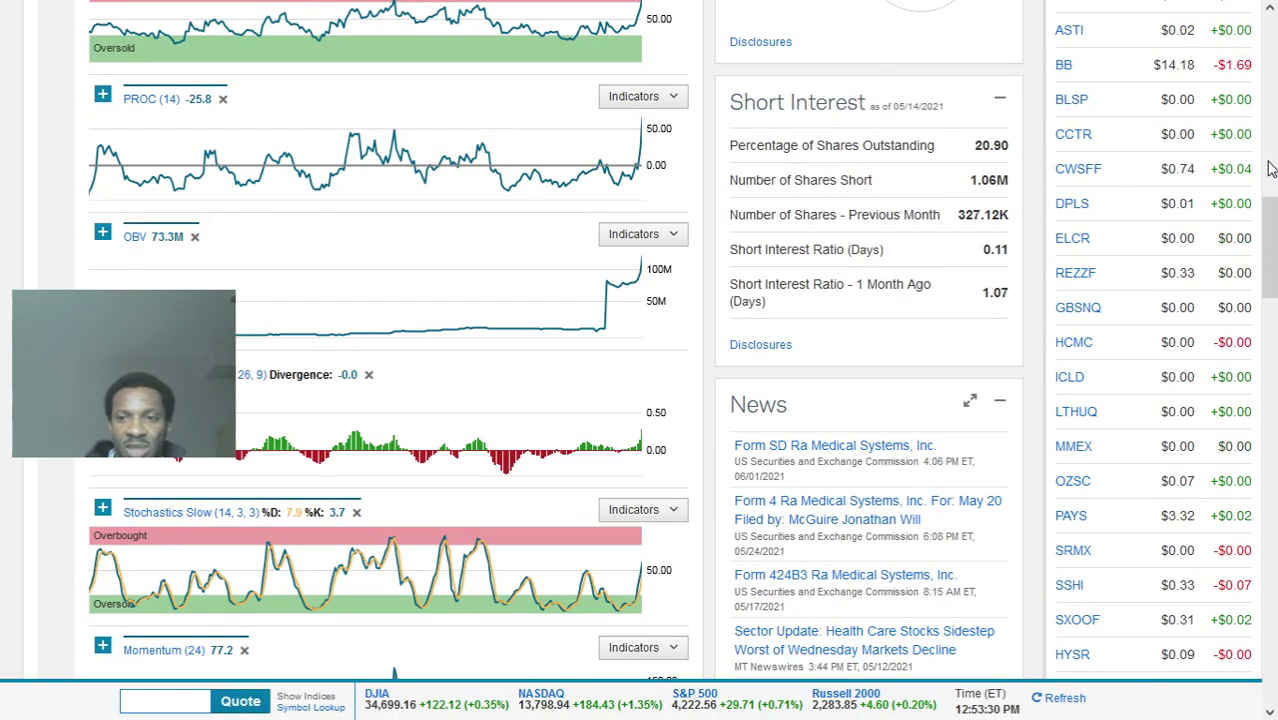
left_click_drag(1268, 225, 1268, 105)
left_click(775, 108)
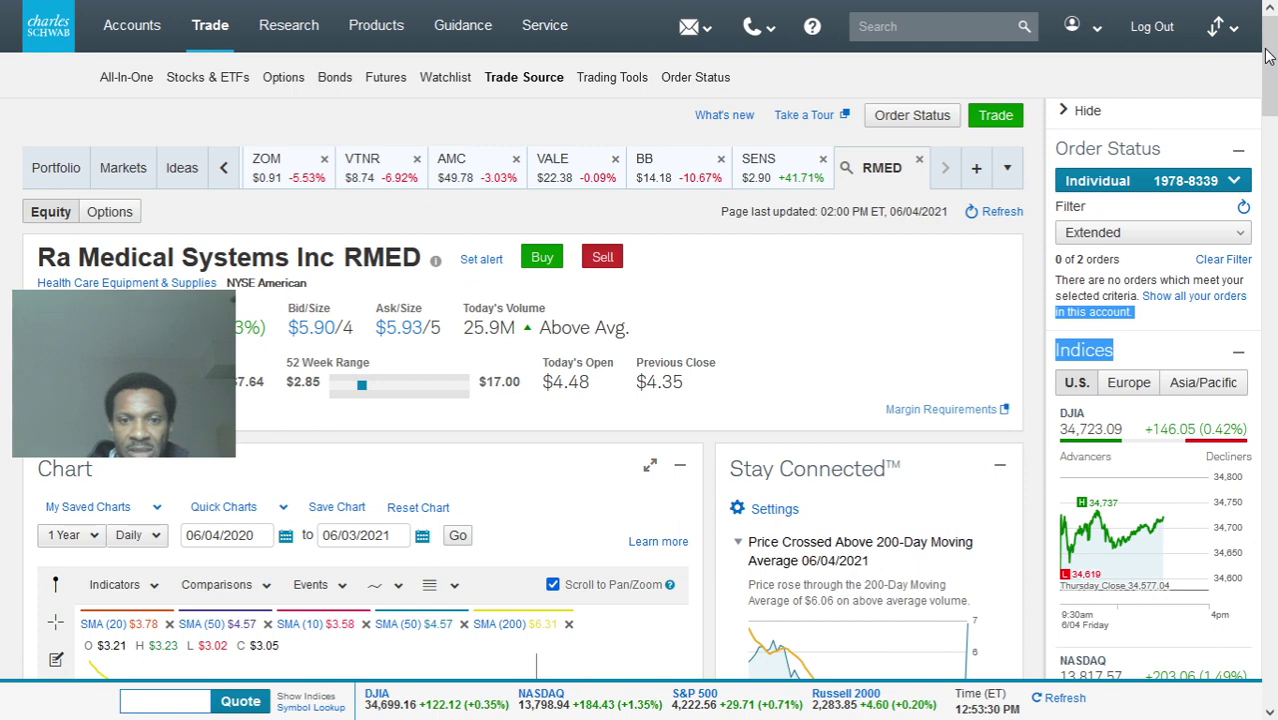
Step: Change the RMED chart's end date from 06/03/2021 to 06/04/2021 and apply the range
left_click_drag(1267, 57, 1268, 66)
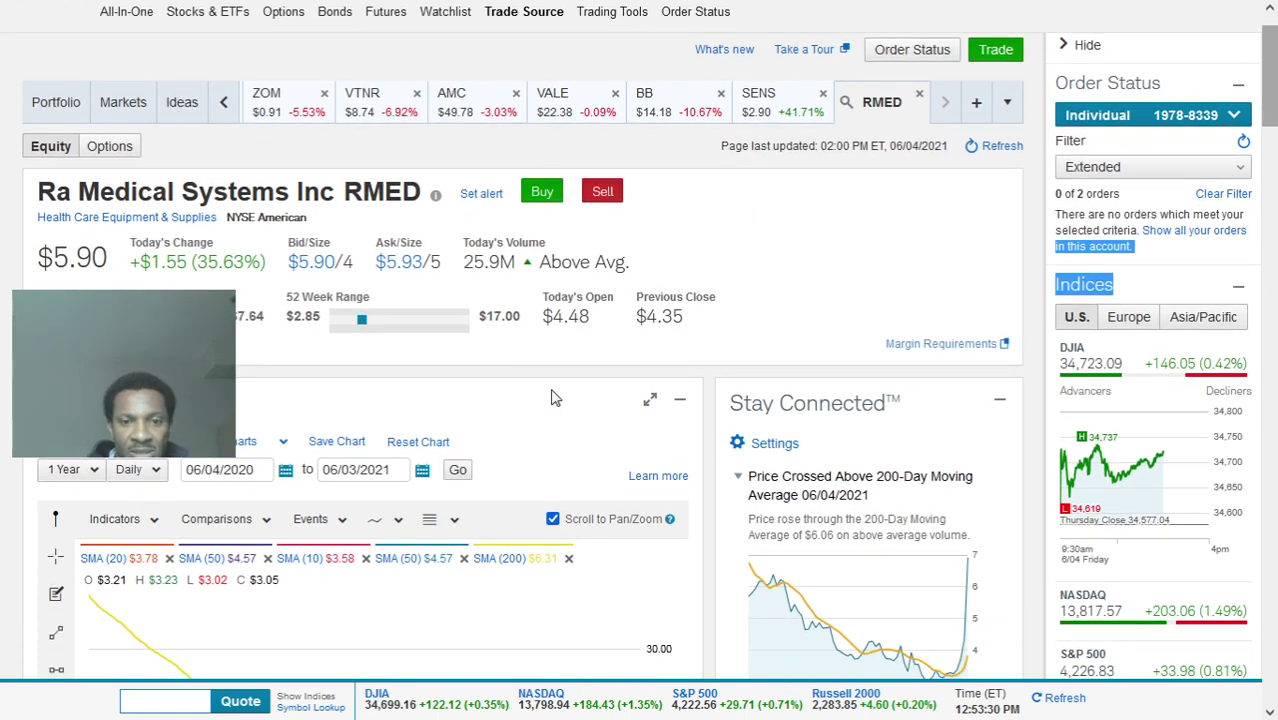
left_click(355, 470)
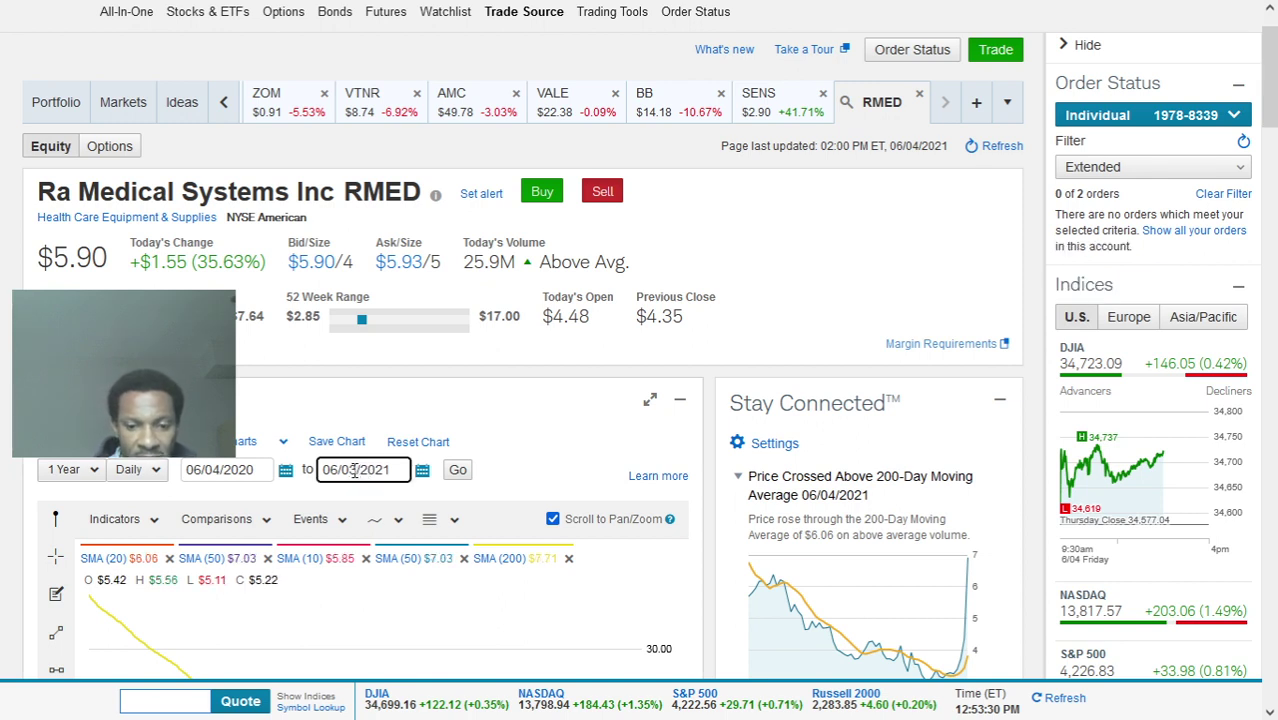
key("BackSpace")
type("4")
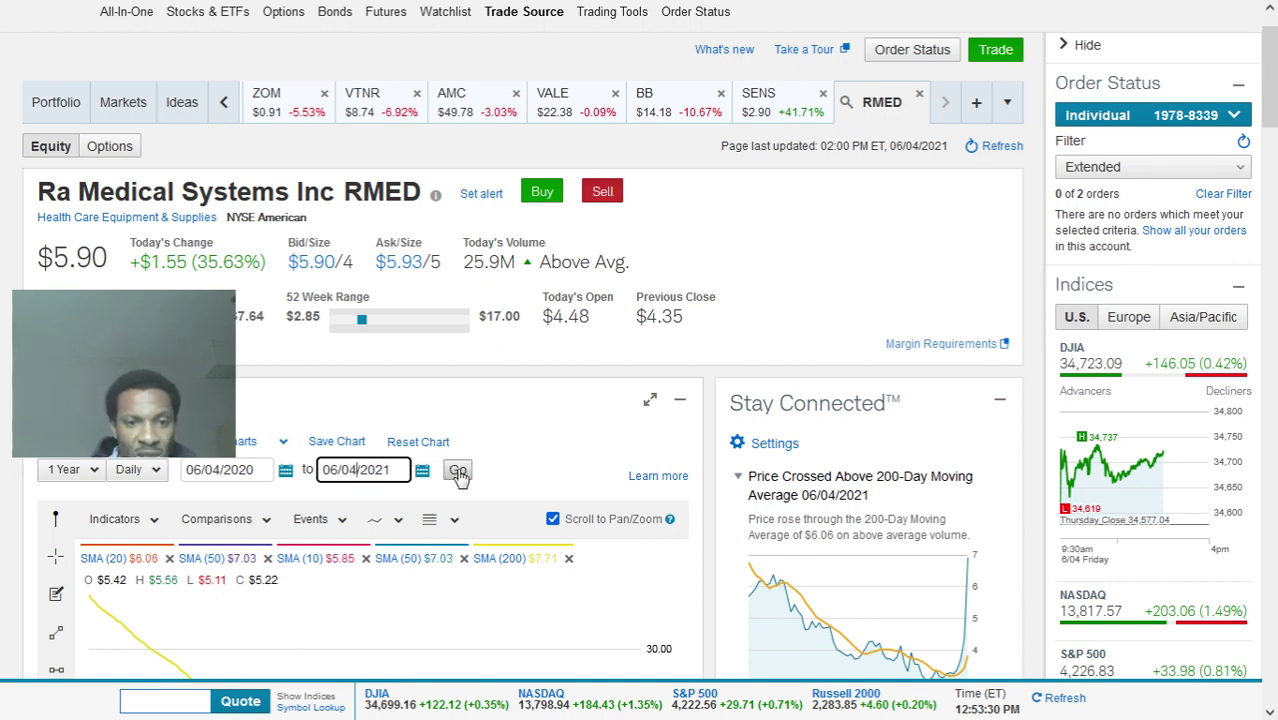
left_click(457, 470)
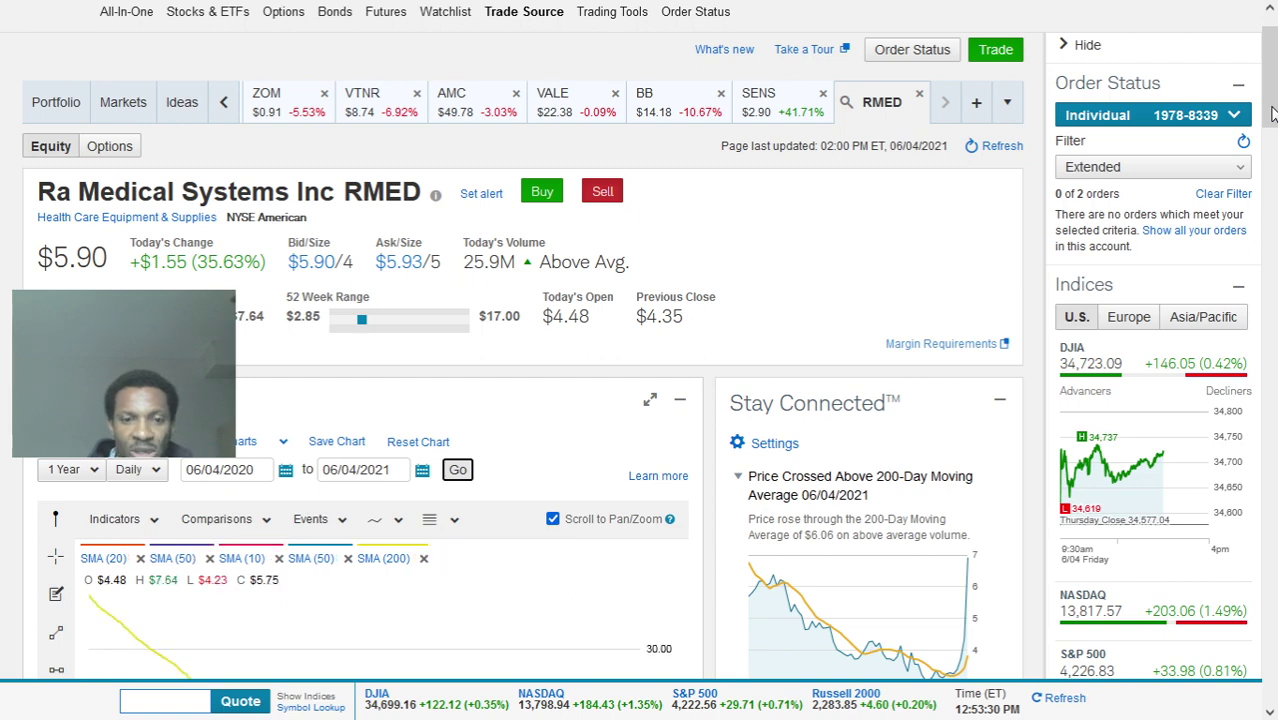
Step: Scroll down to RMED's momentum and MACD panels, 14-day RSI 62.71 and Reuters Hold rating
left_click_drag(1272, 115, 1270, 192)
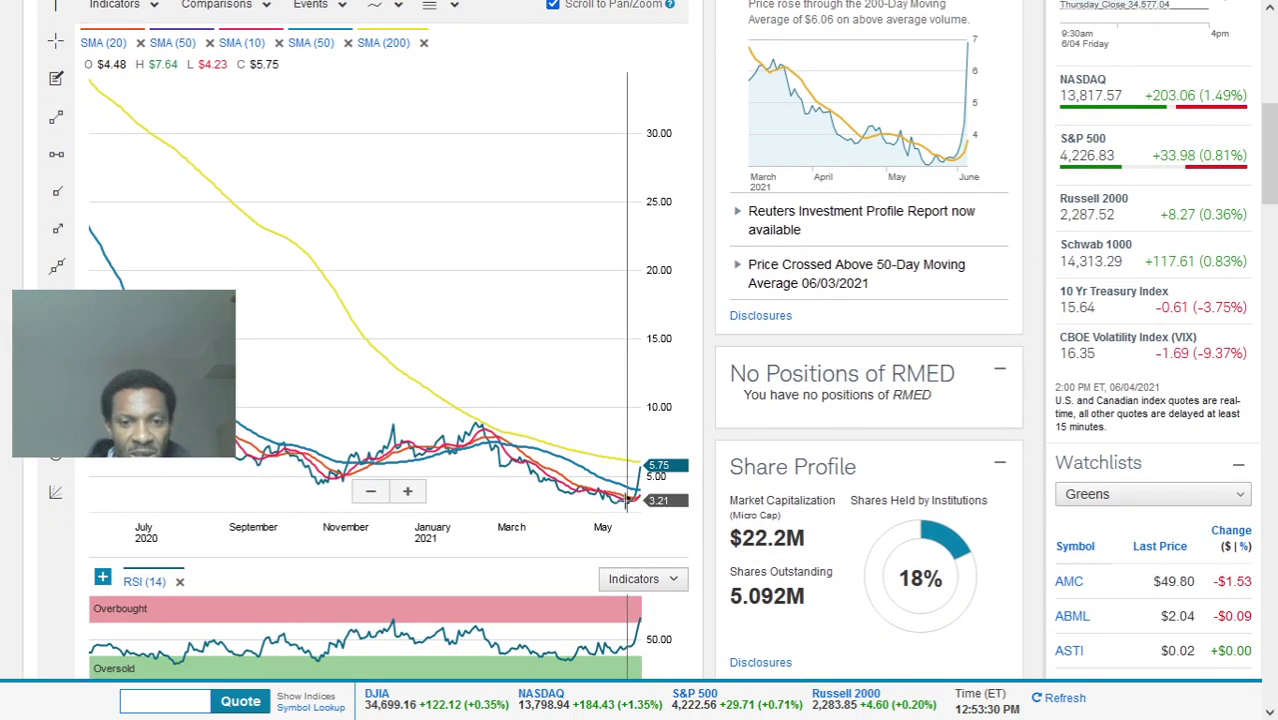
mouse_move(627, 498)
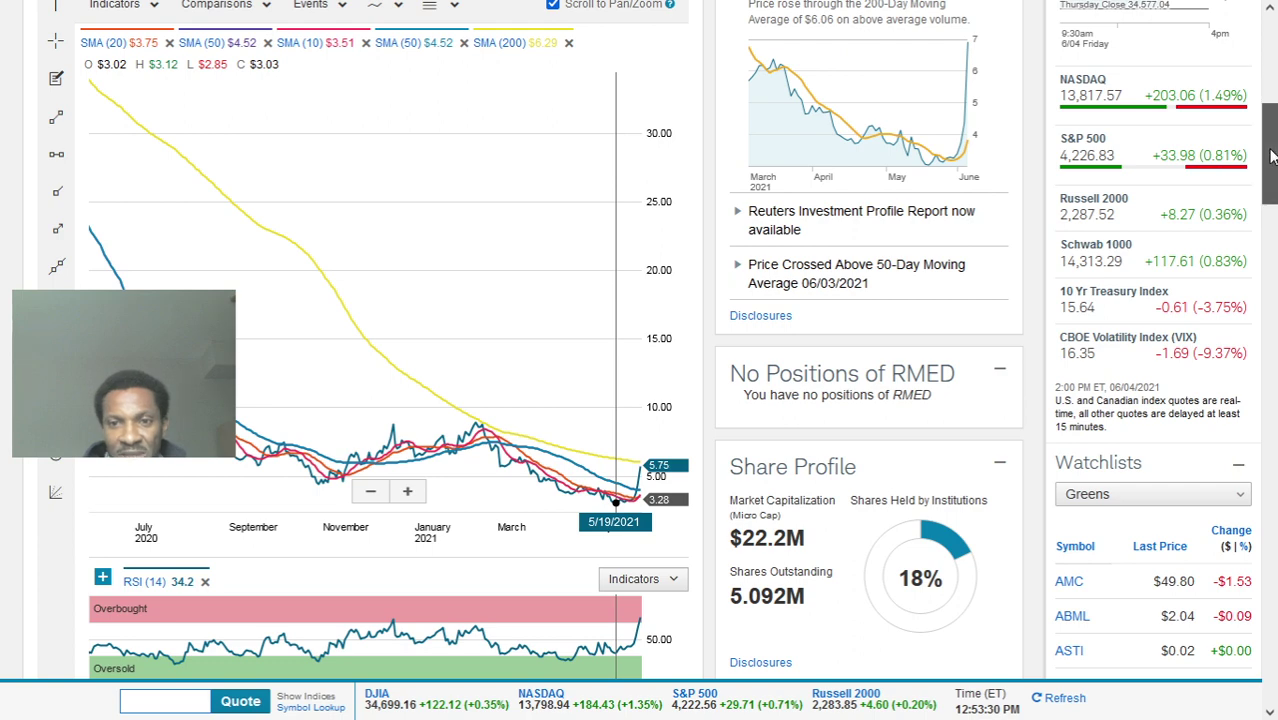
left_click_drag(1270, 155, 1274, 216)
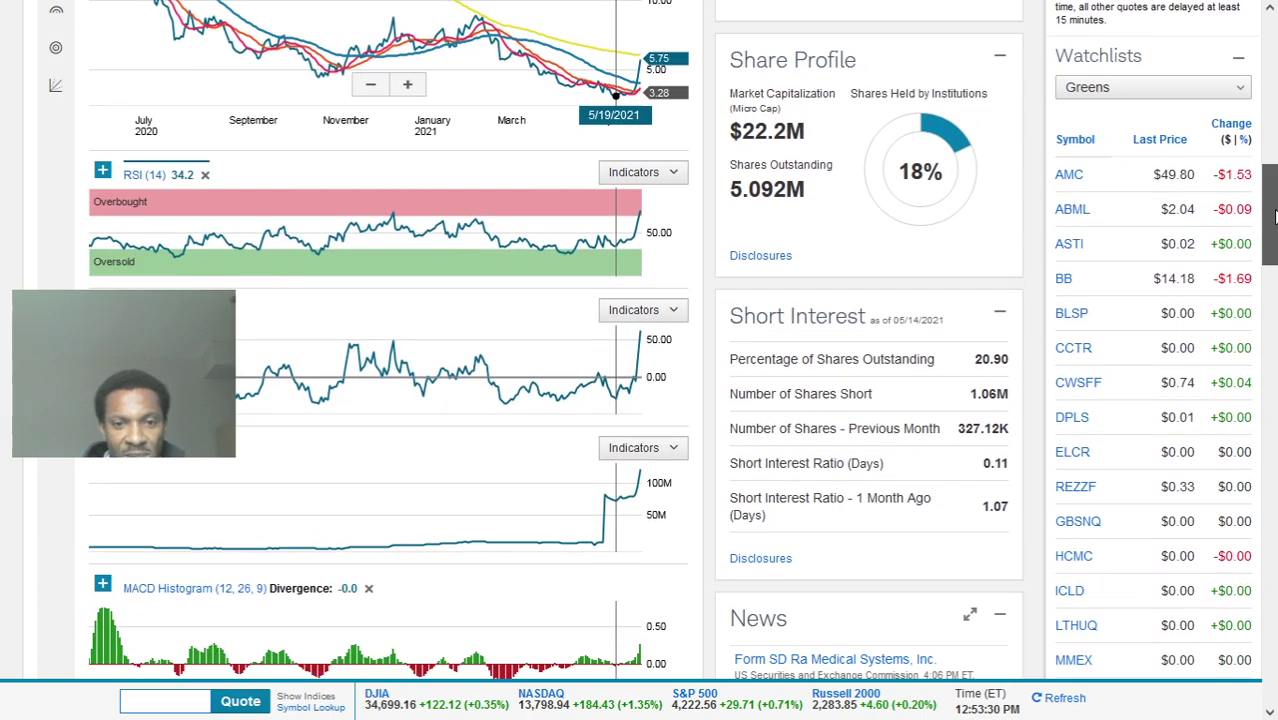
left_click_drag(1274, 216, 1274, 216)
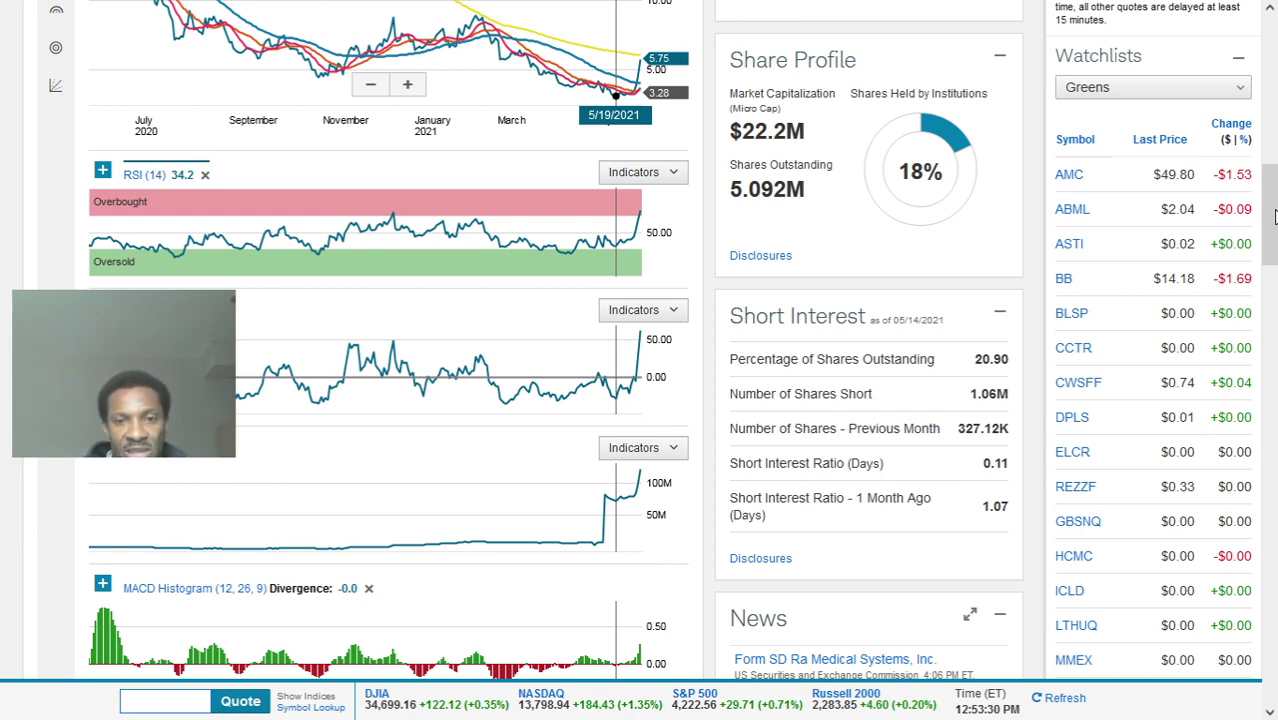
left_click_drag(1274, 216, 1274, 238)
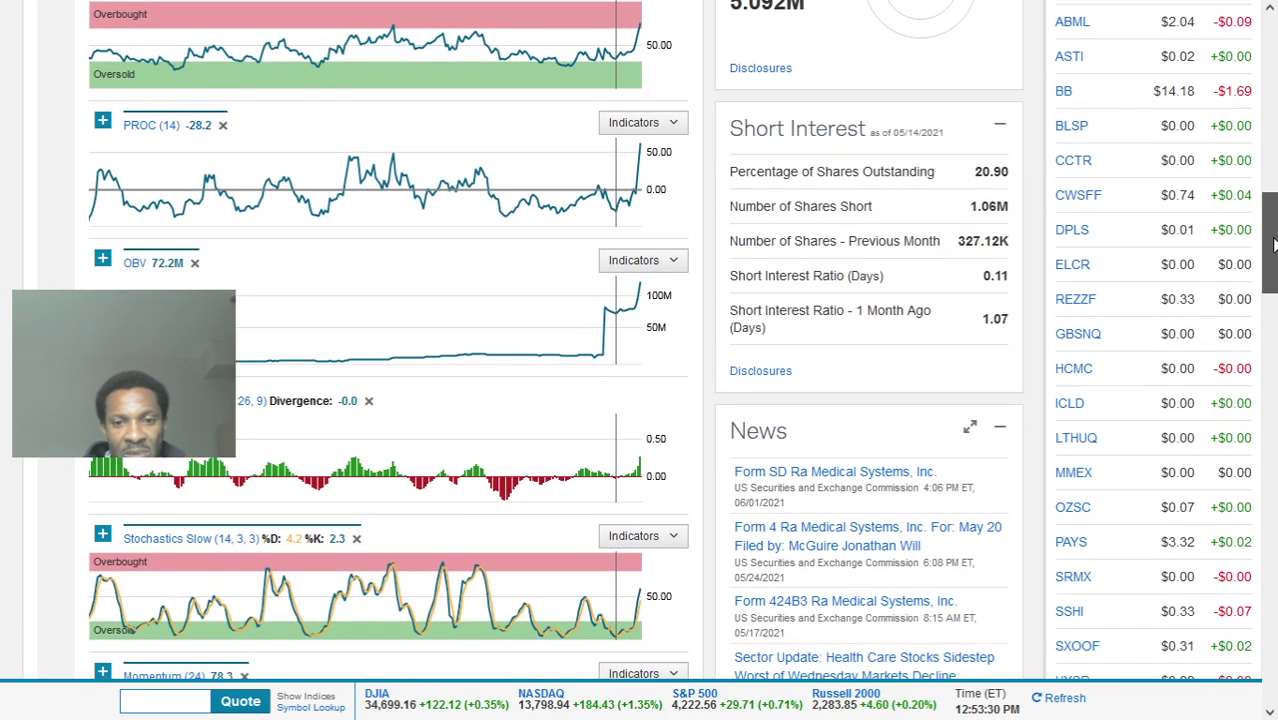
left_click_drag(1274, 238, 1272, 338)
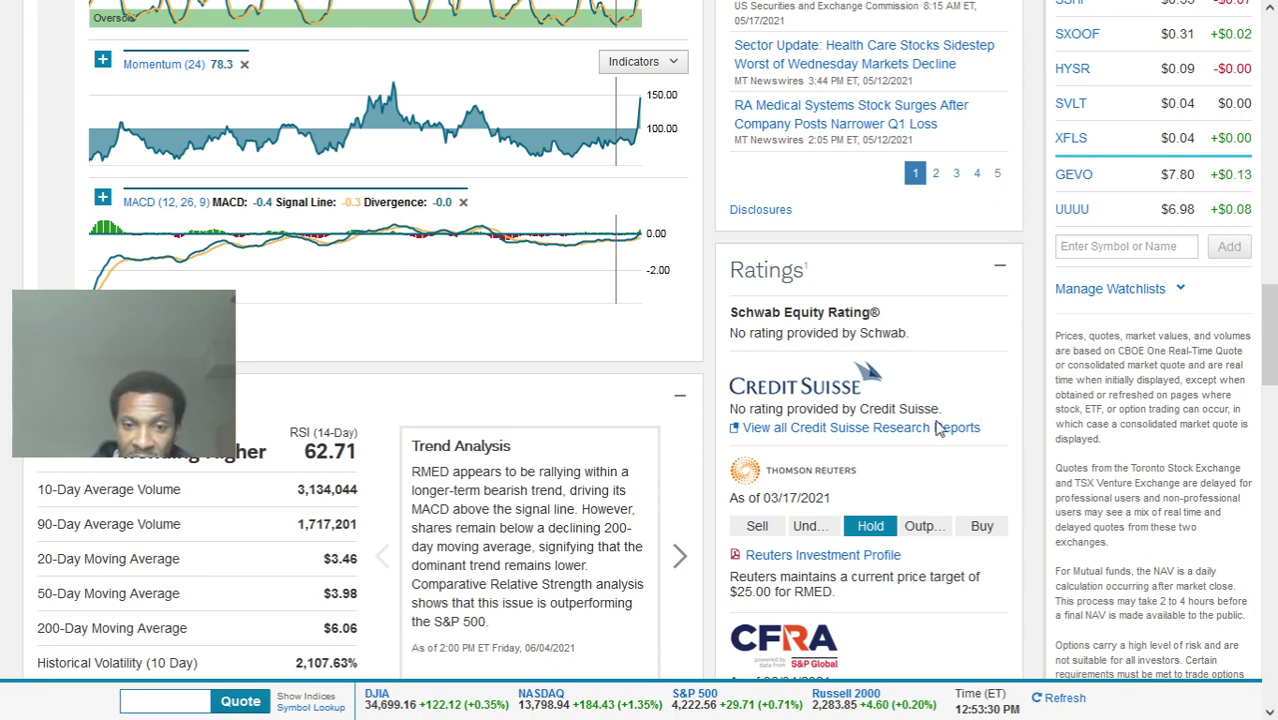
Step: Page through RMED's Momentum and Volume analysis notes, then scroll back up to Short Interest
left_click(677, 558)
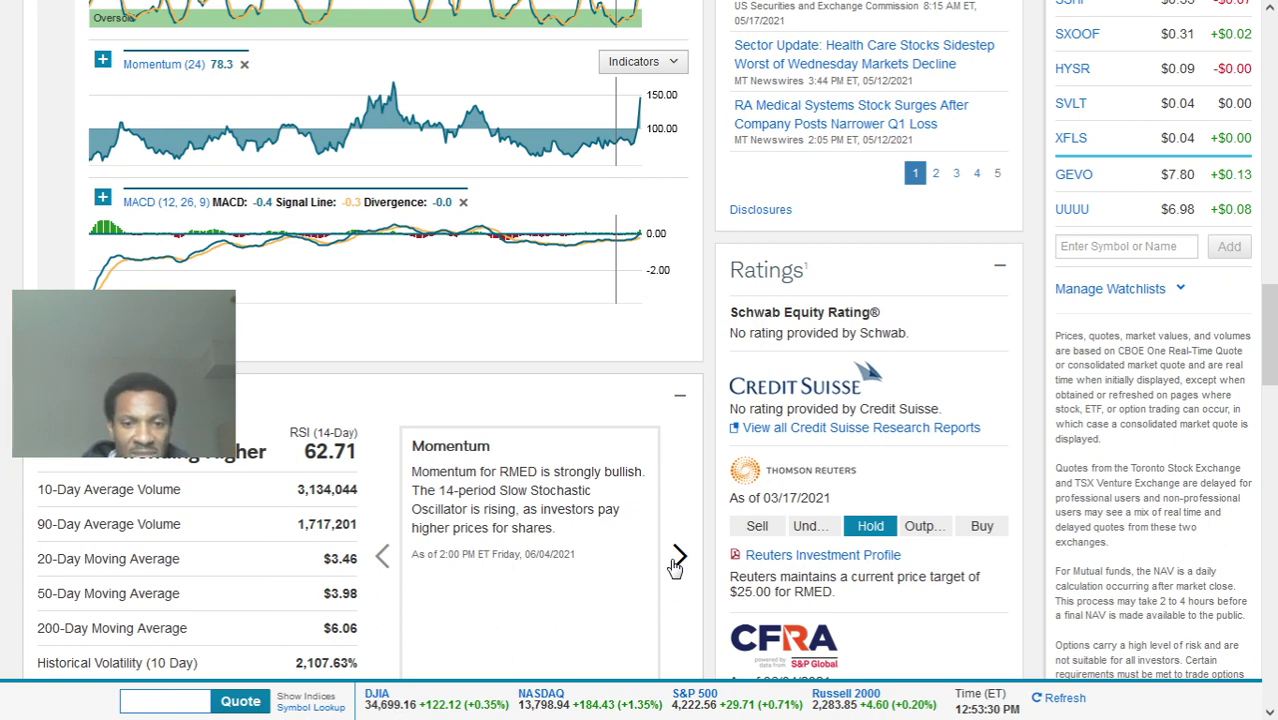
left_click(677, 558)
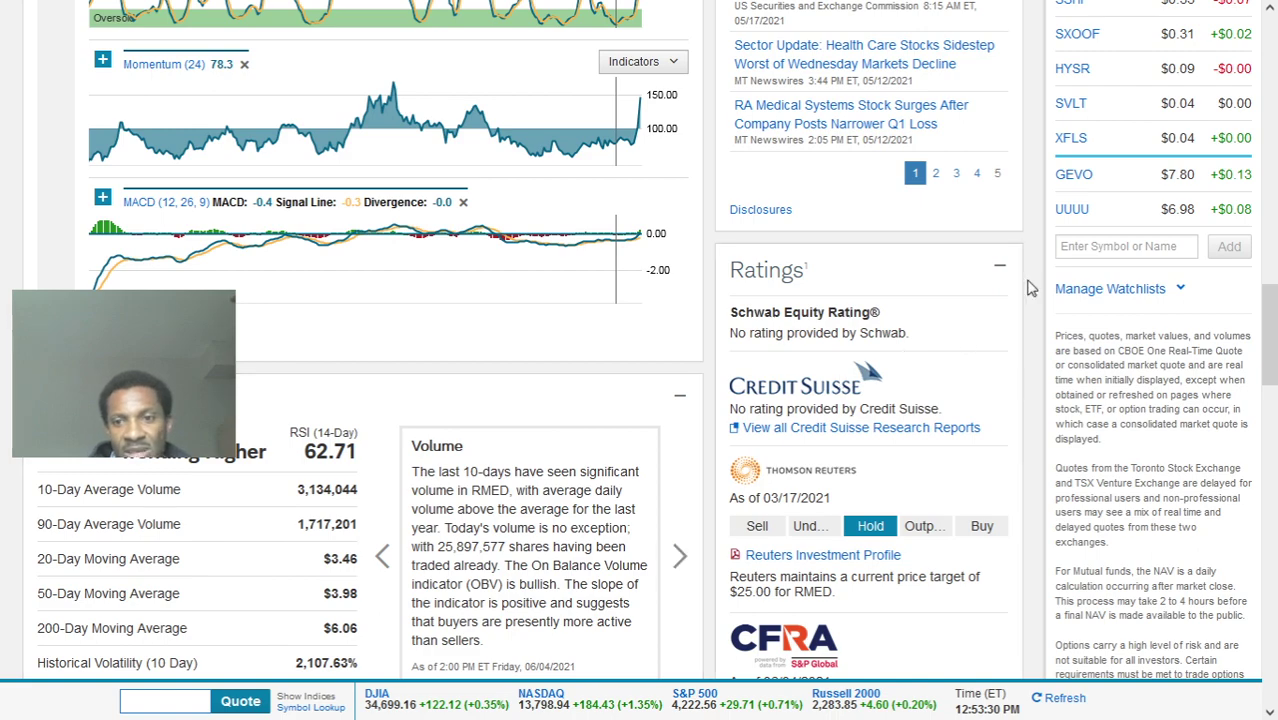
left_click_drag(1268, 316, 1268, 180)
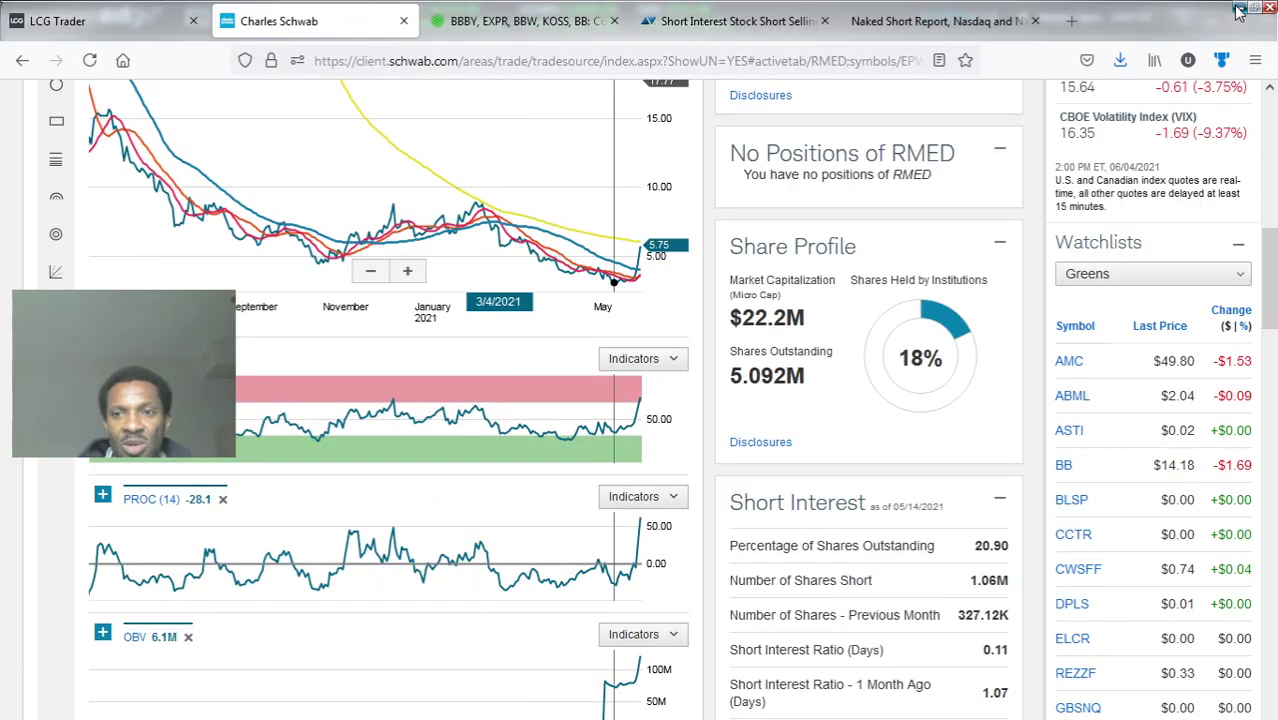
Step: Minimize the browser to reveal StreetSmart Edge's live RMED 1 Minute chart
left_click(1238, 8)
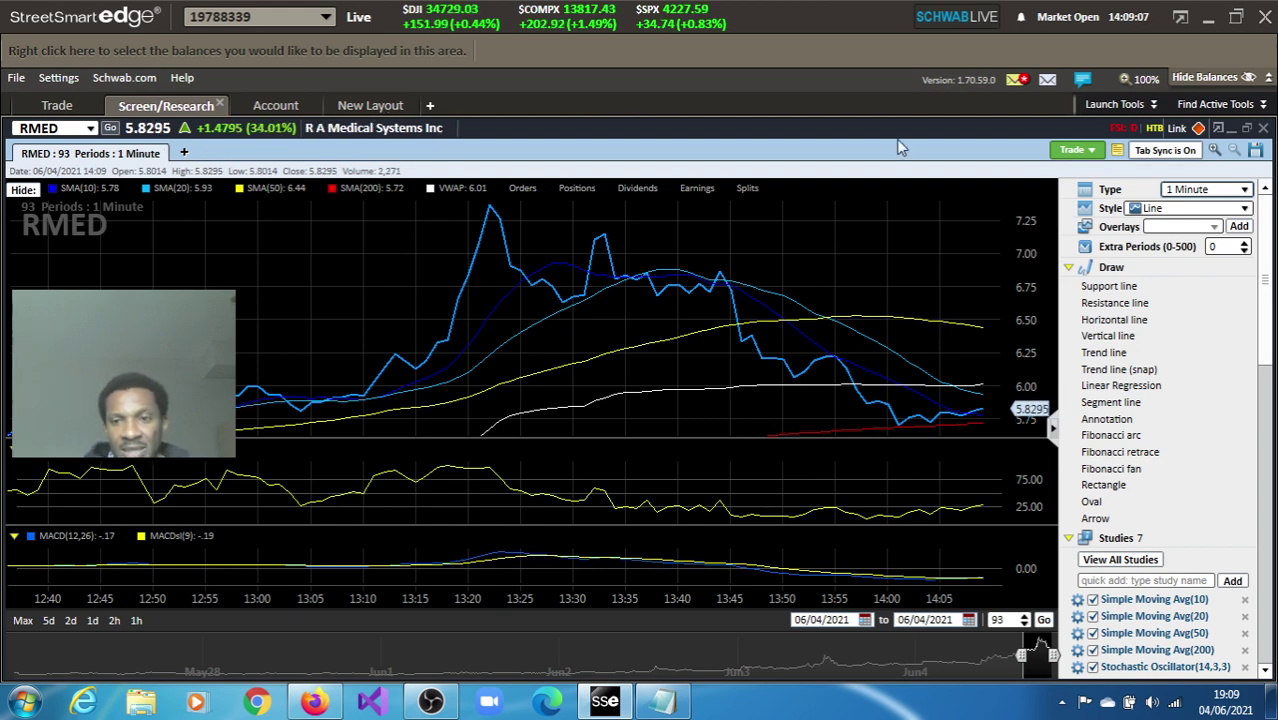
Step: Set the RMED chart Type to Daily, showing 93 days from 01/22 to 06/04/2021
left_click(1210, 190)
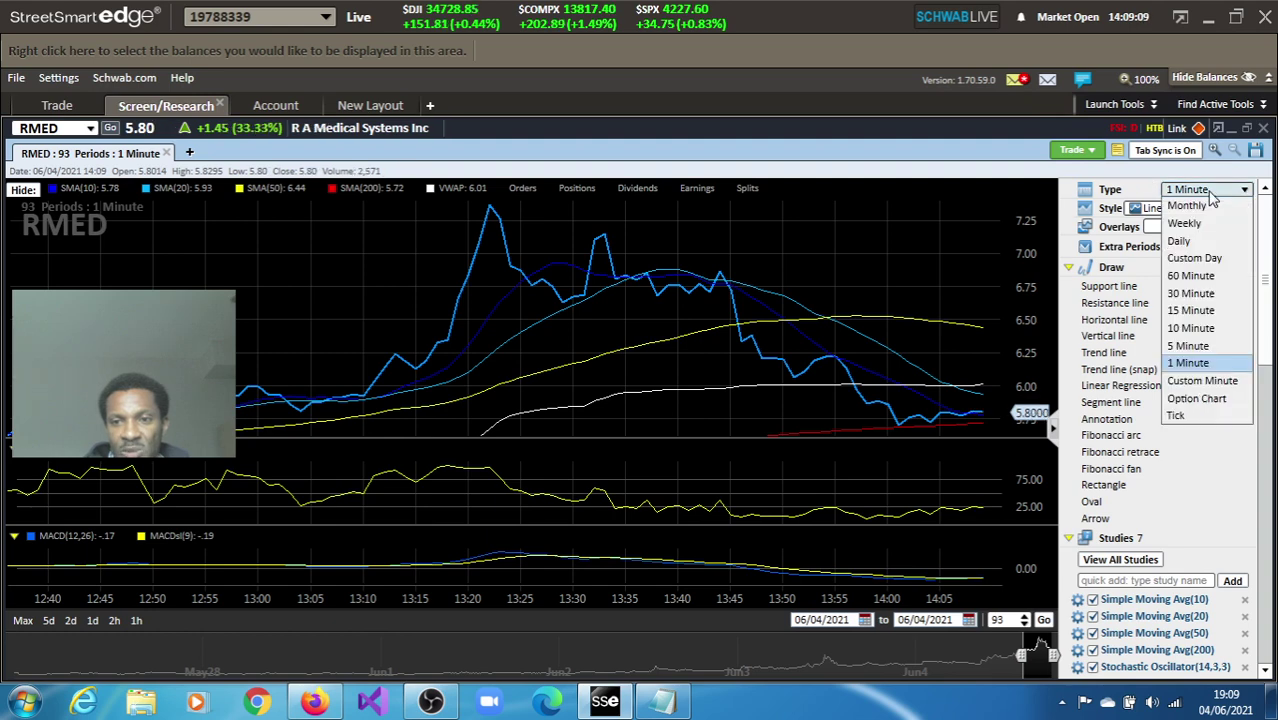
left_click(1190, 244)
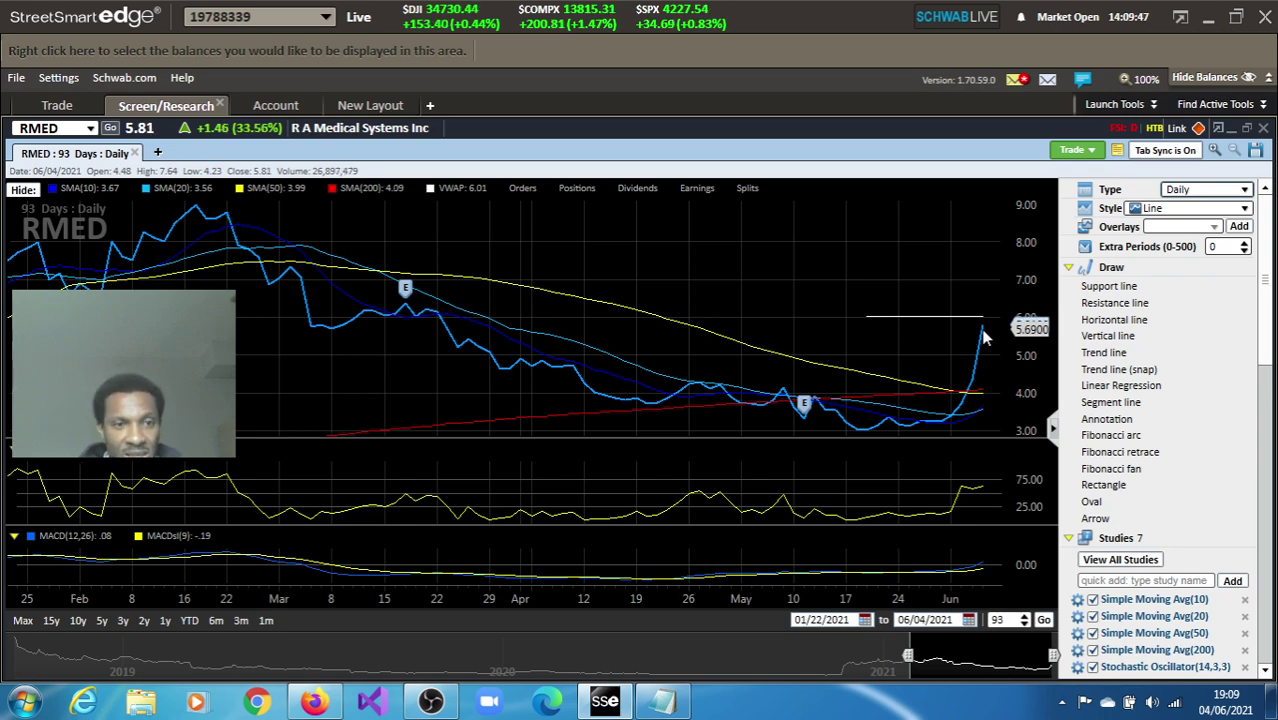
left_click(1240, 190)
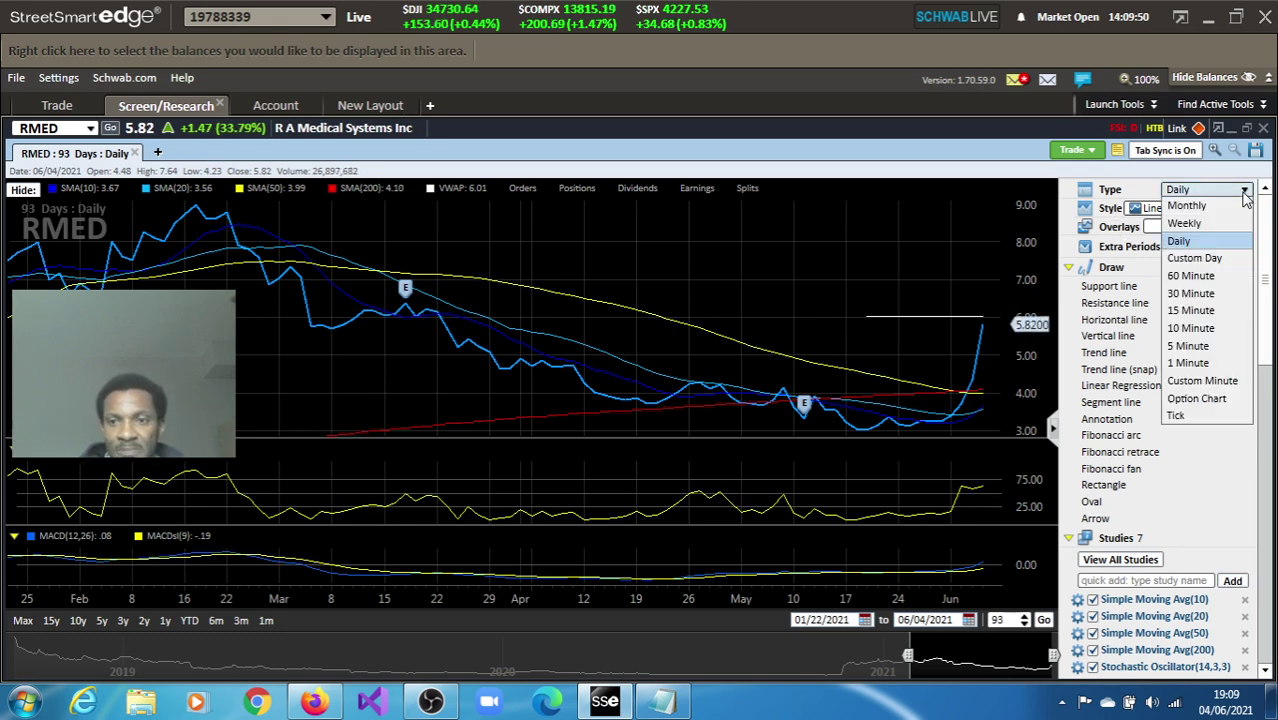
Step: Select 1 Minute to put the RMED chart back on intraday data
left_click(1180, 362)
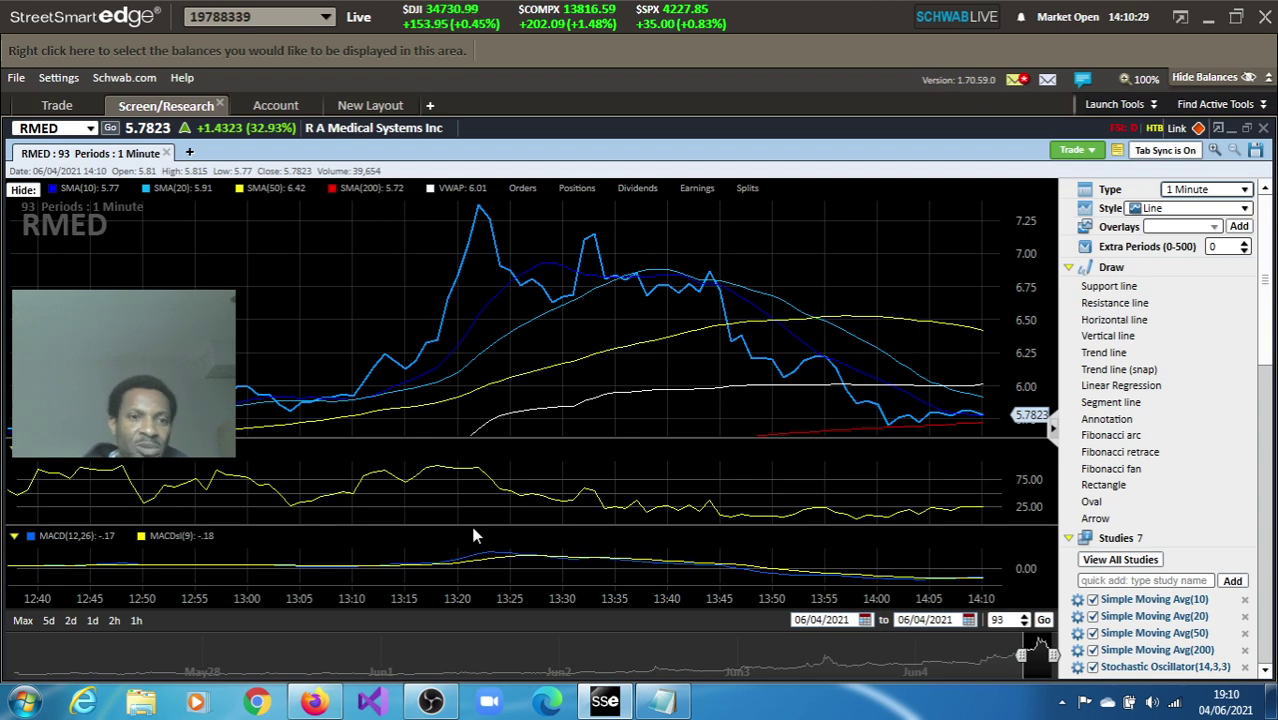
Step: Restore the Schwab RMED research page and scroll up to its one-year daily chart with SMAs
left_click(314, 700)
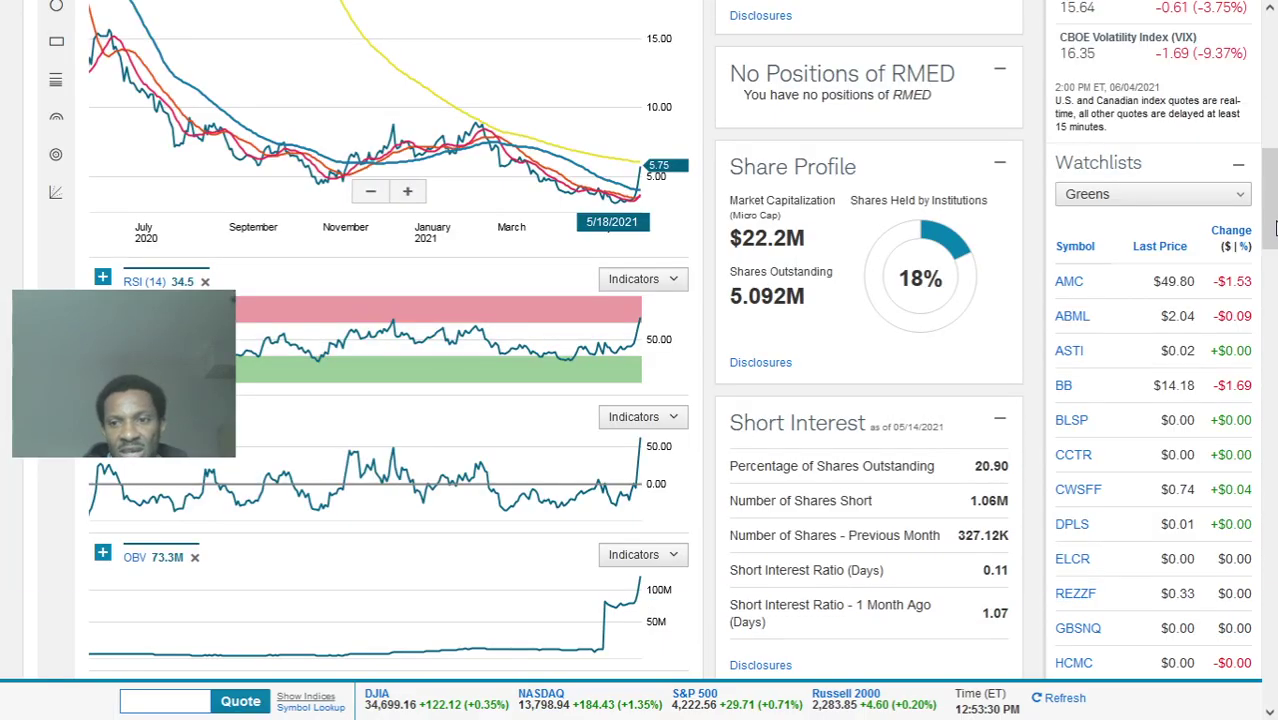
left_click_drag(1272, 228, 1274, 152)
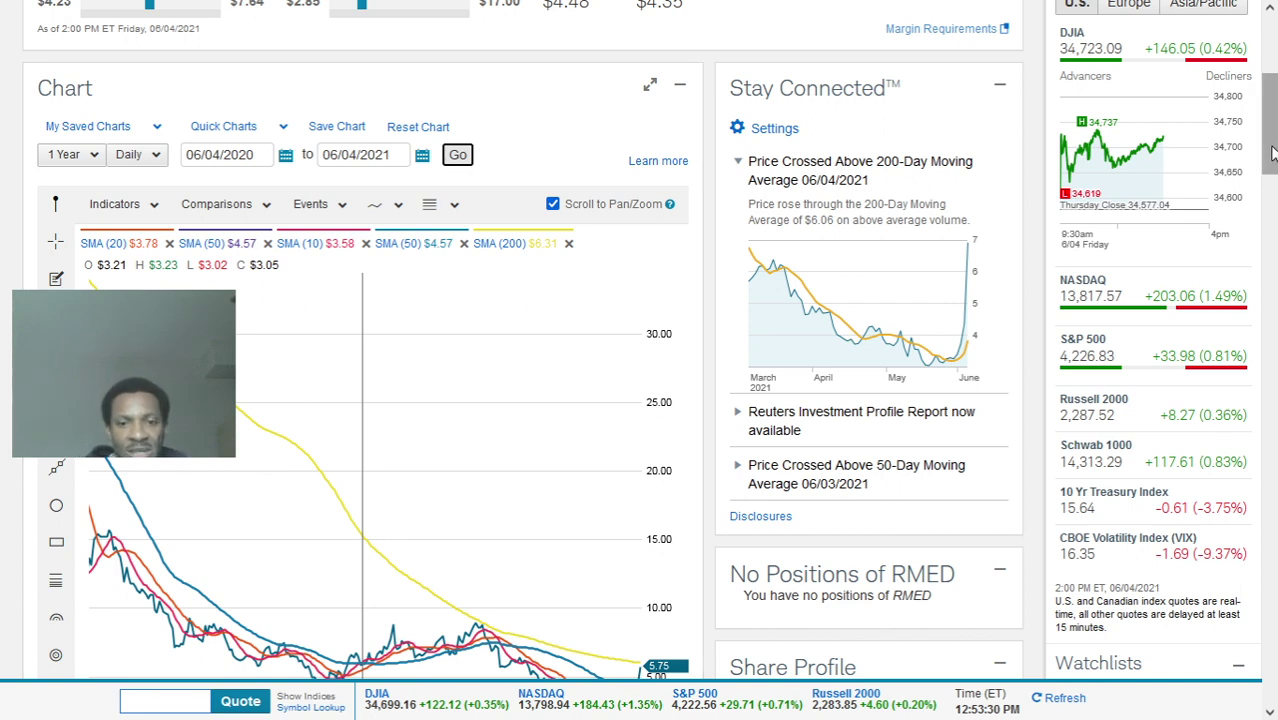
Step: Scroll up slightly to show RMED's quote header: $5.90, up 35.63%, 25.9M shares traded
left_click_drag(1272, 152, 1272, 165)
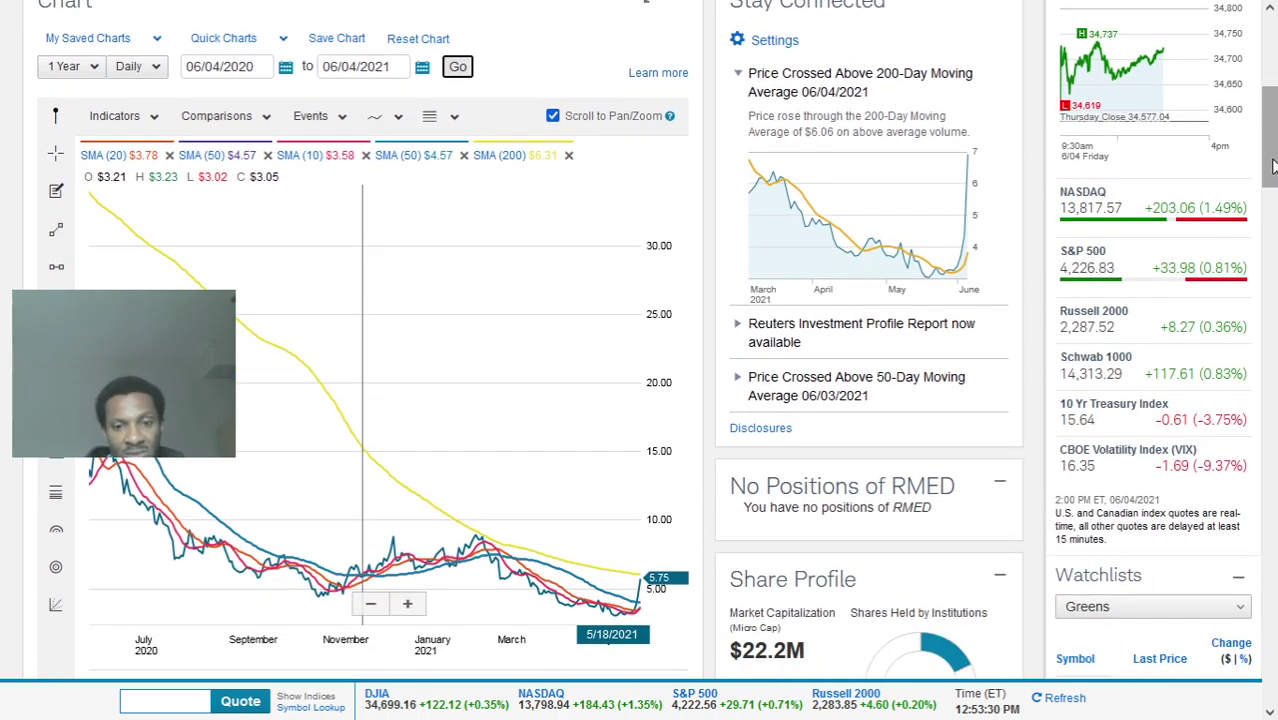
left_click_drag(1272, 165, 1272, 138)
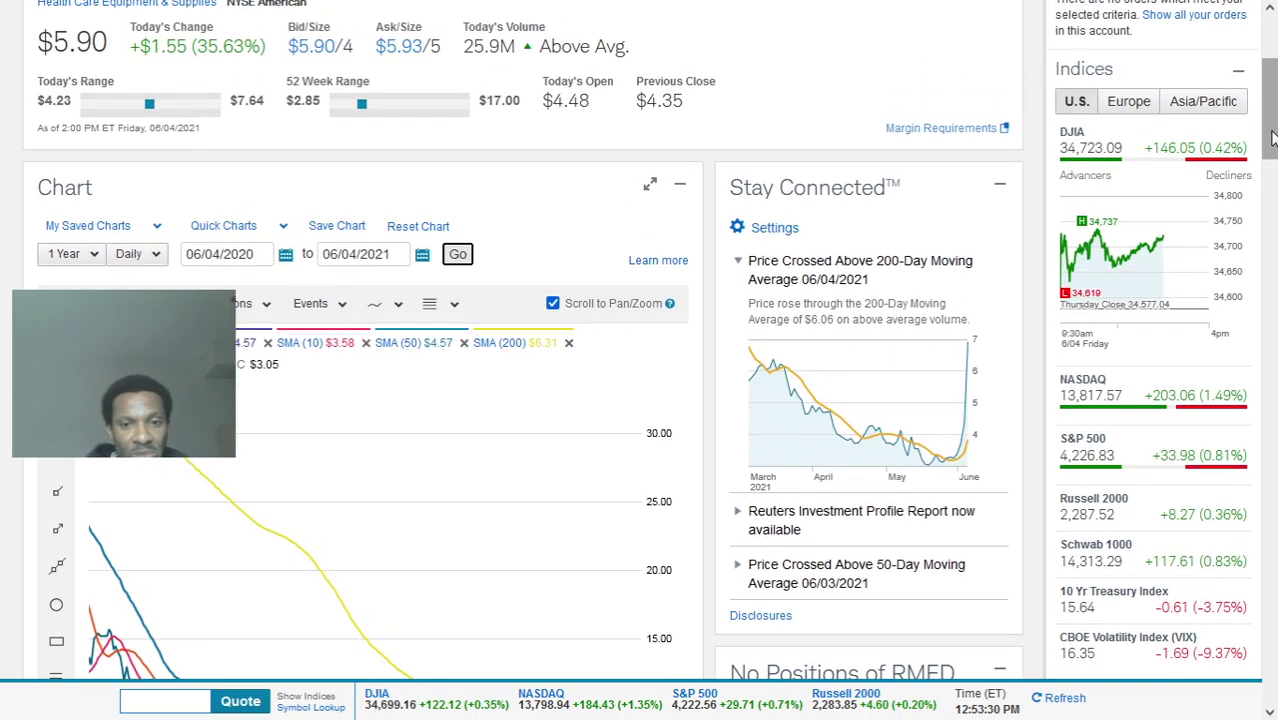